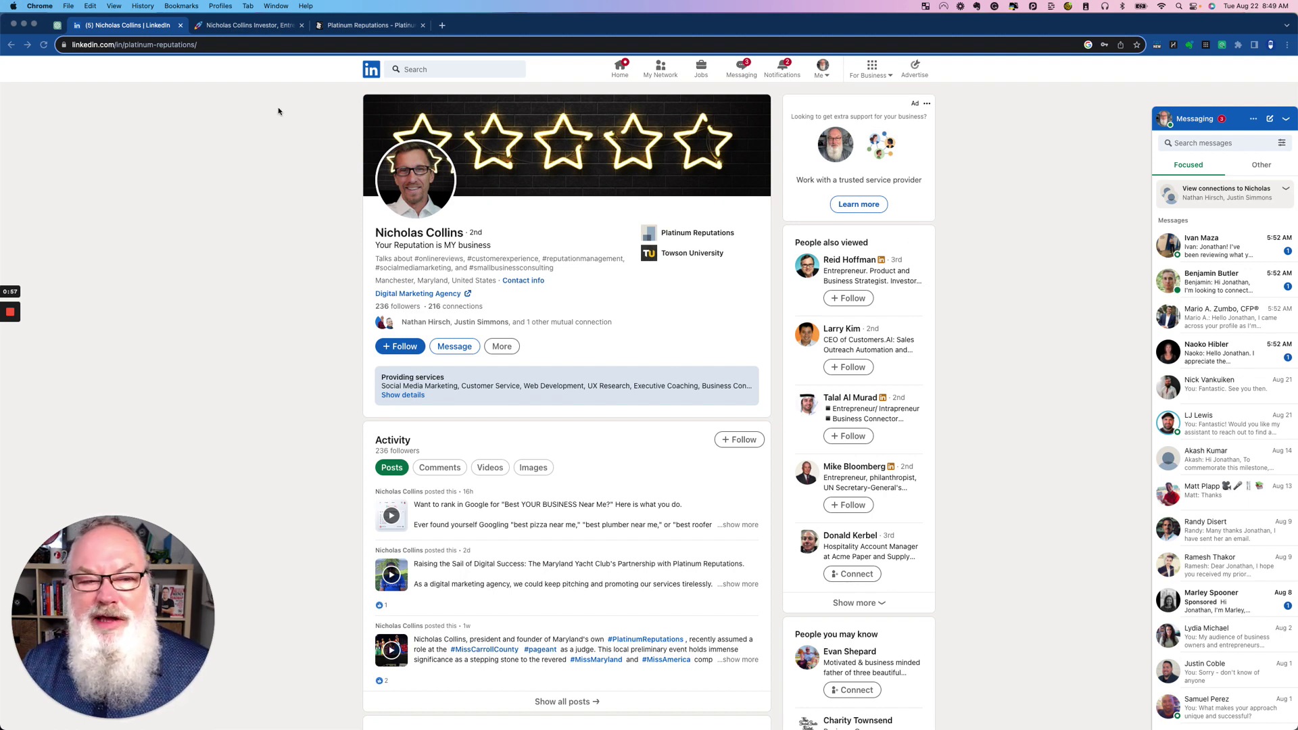
Flip between the personal website, Platinum Reputations and LinkedIn tabs to compare their HARPA summaries
click(270, 27)
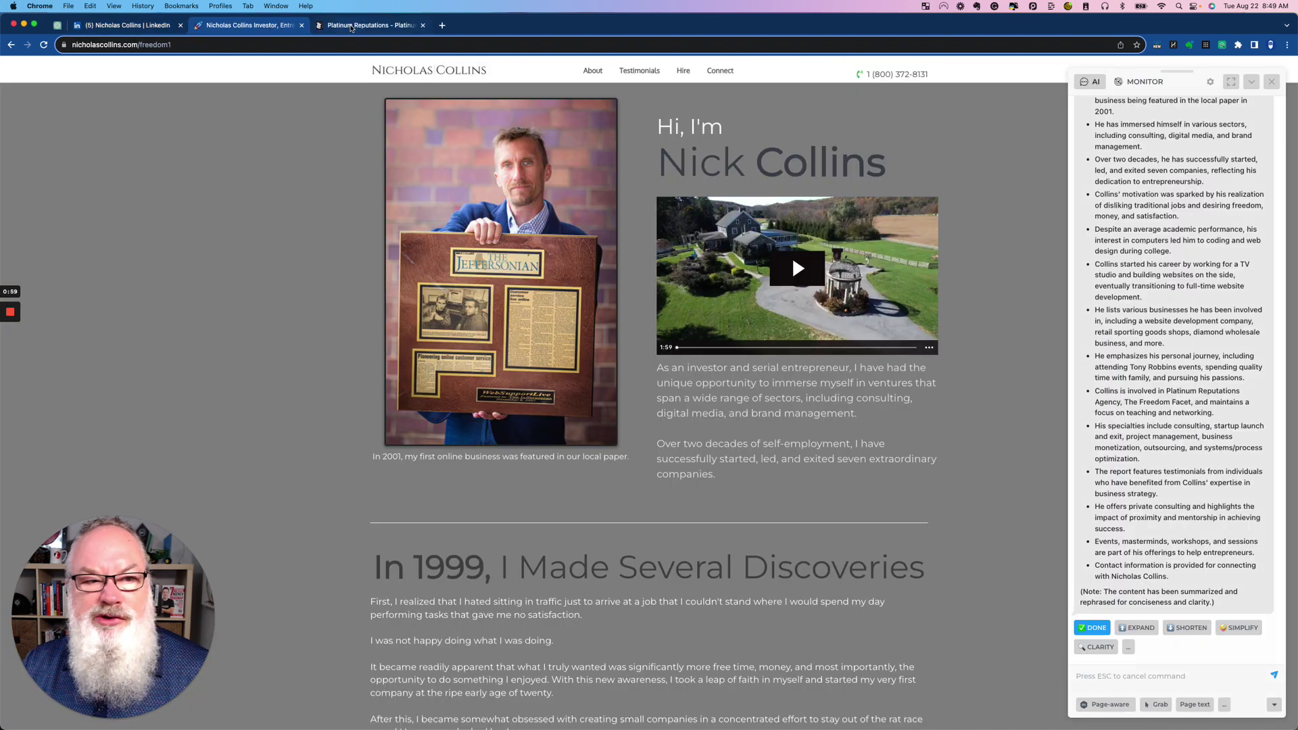
click(351, 27)
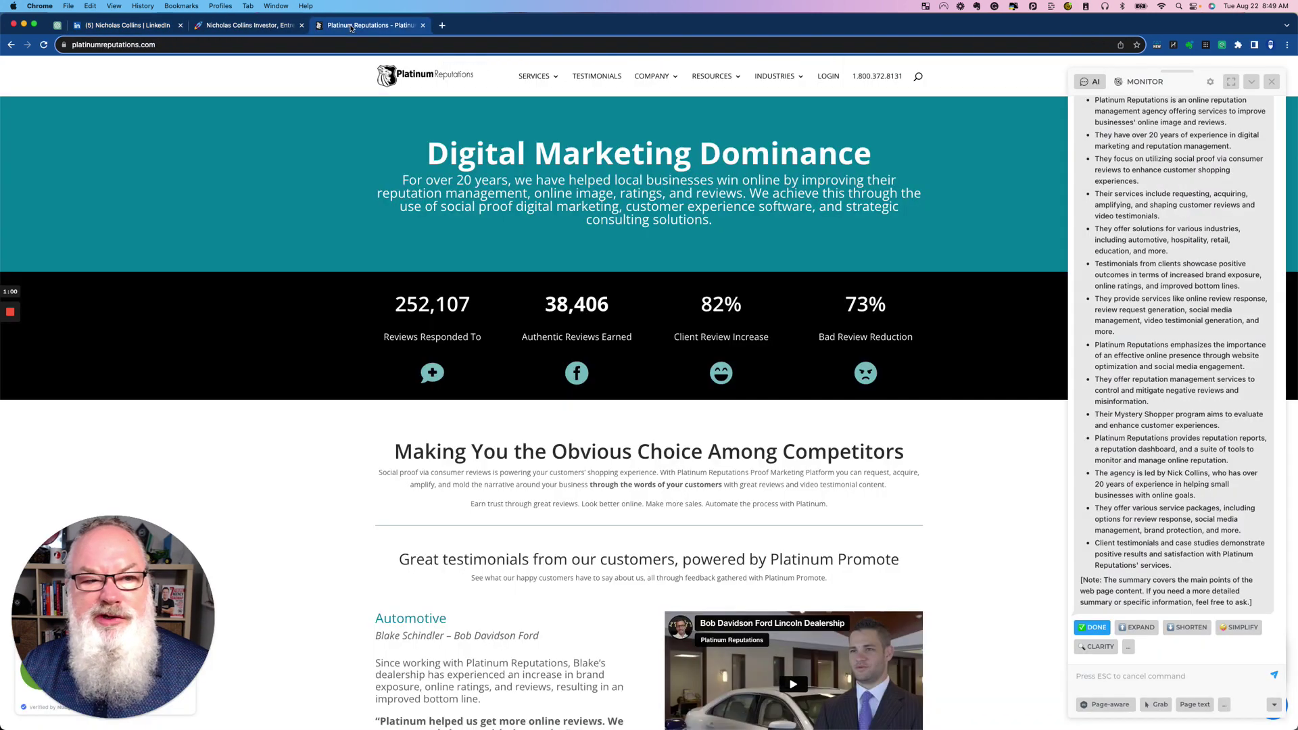
click(104, 27)
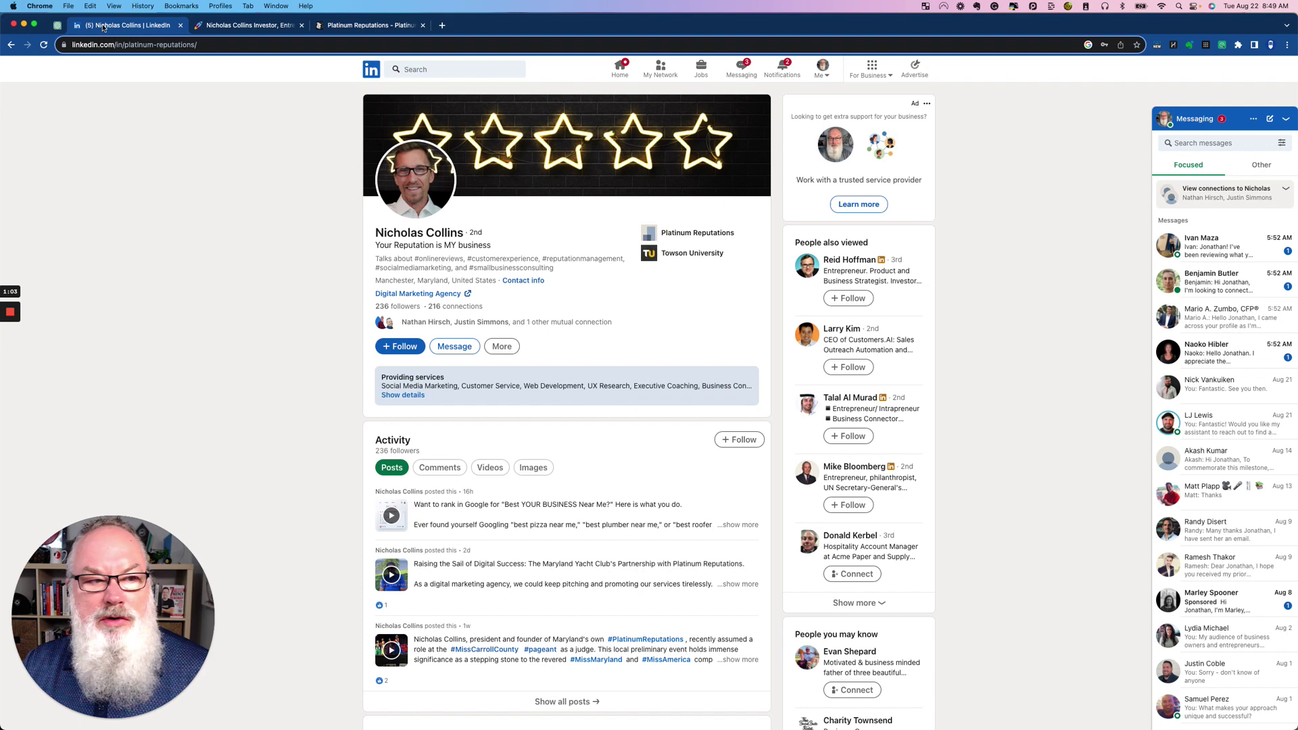
click(359, 27)
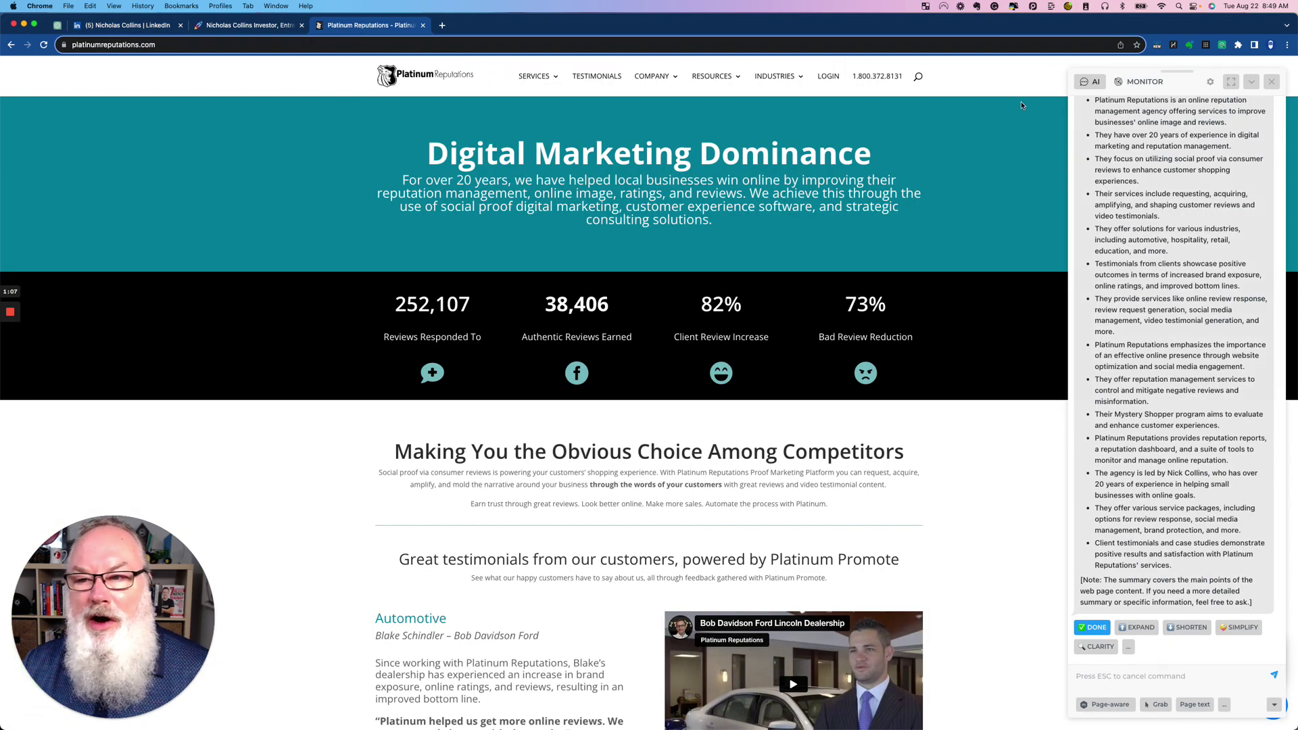
Read the full Platinum Reputations summary, briefly recheck LinkedIn and the personal site, then return to it
scroll(1182, 173, up, 10)
scroll(1183, 173, up, 10)
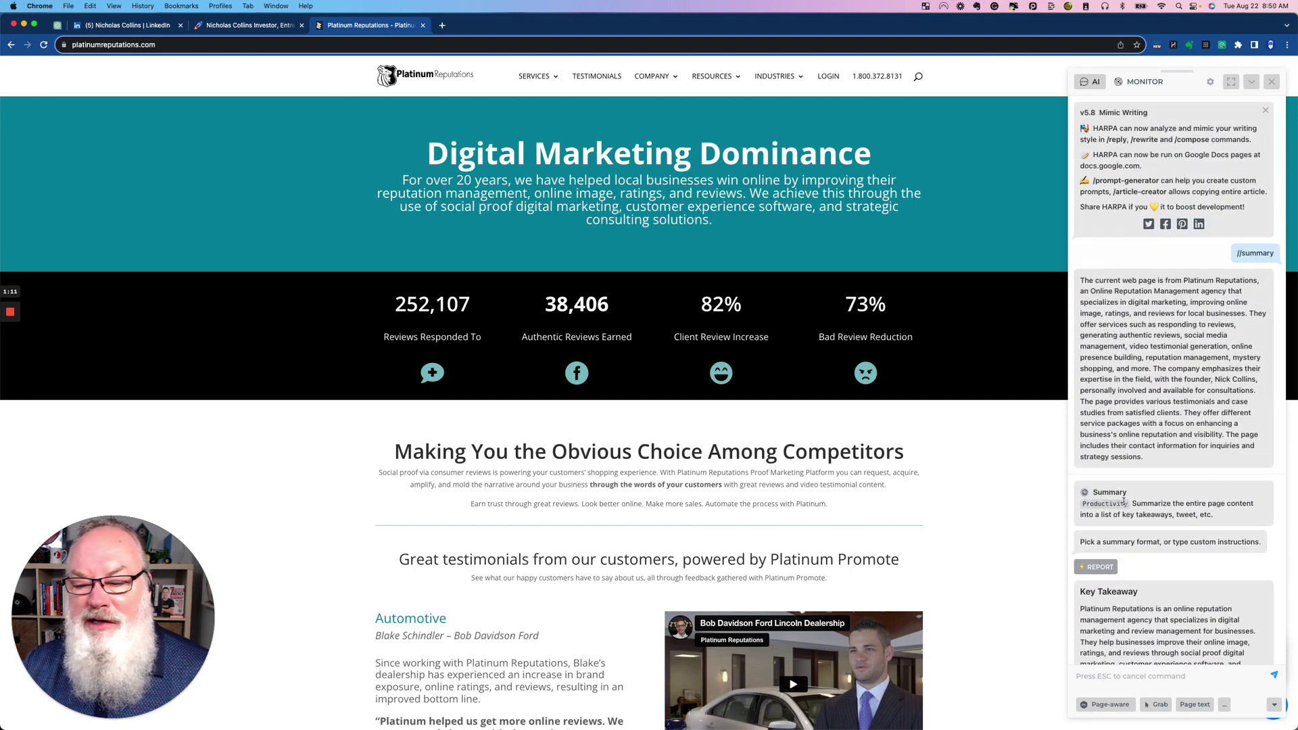
scroll(1125, 500, down, 3)
scroll(1124, 501, down, 3)
scroll(1126, 497, down, 3)
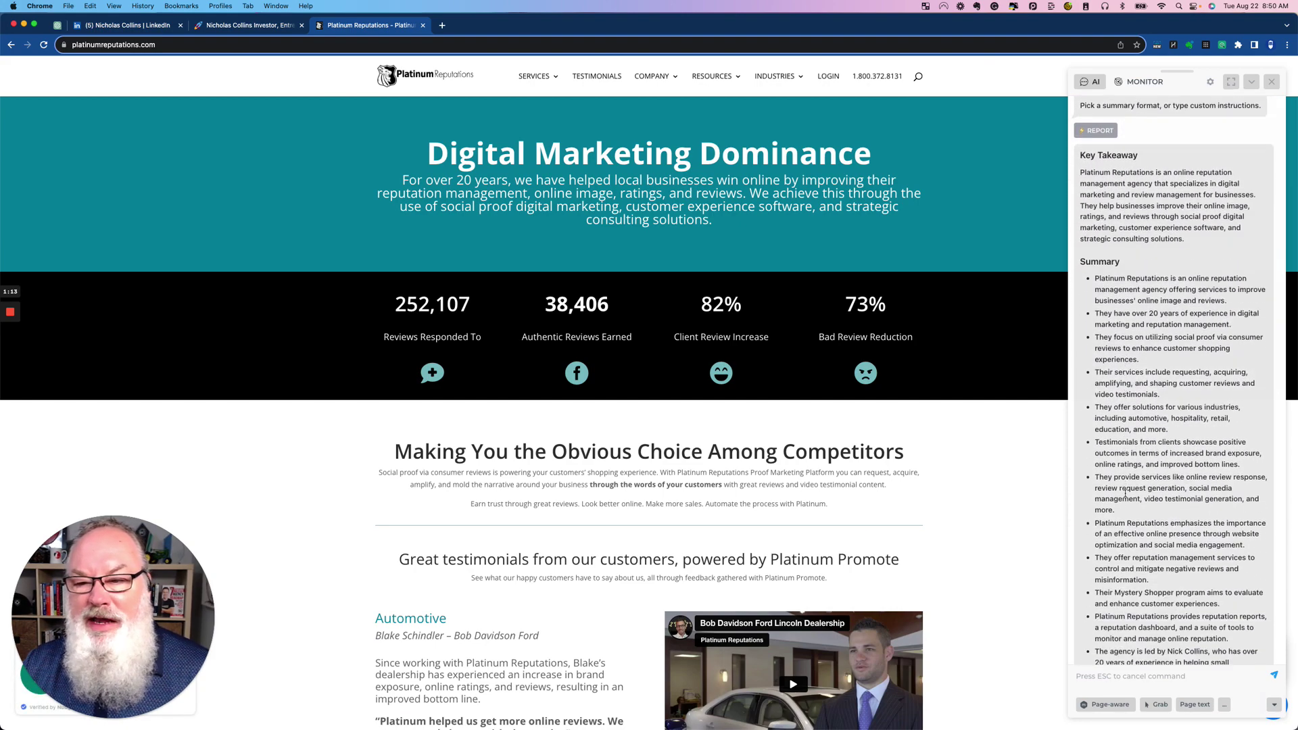
scroll(1126, 495, down, 3)
scroll(1126, 494, down, 3)
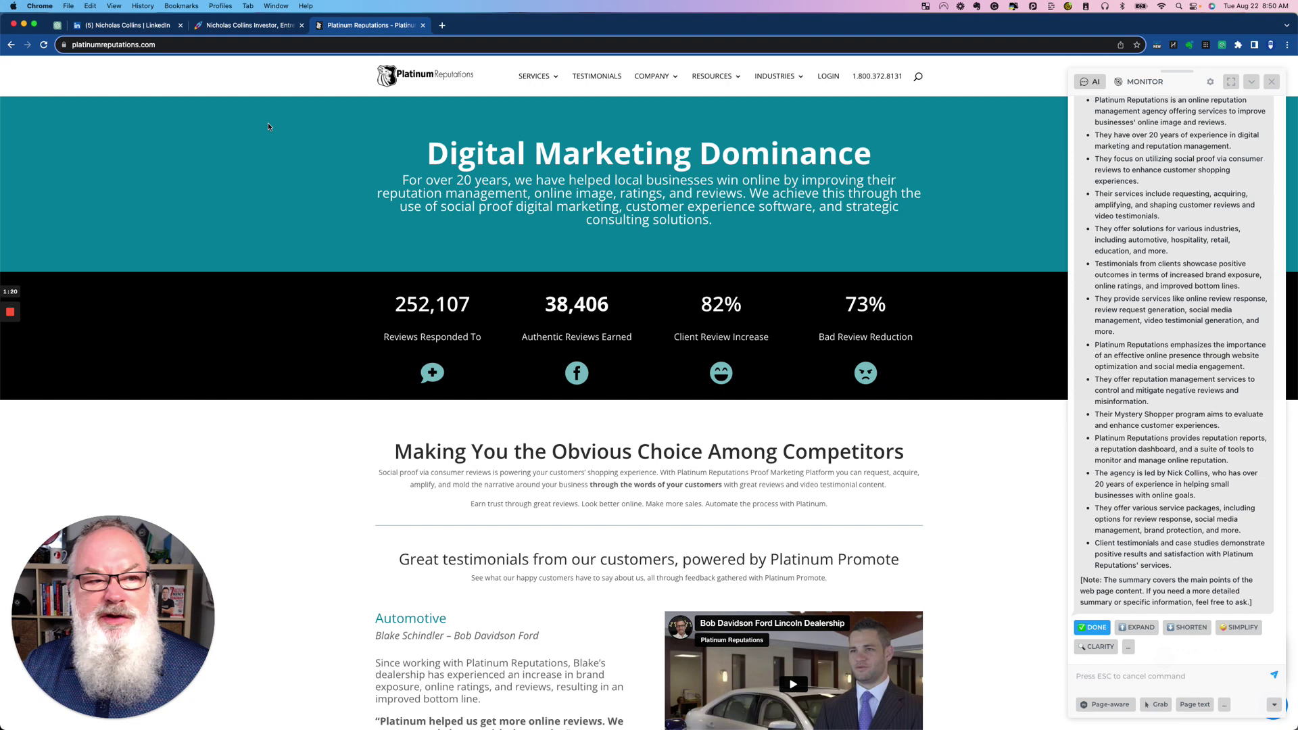
click(138, 27)
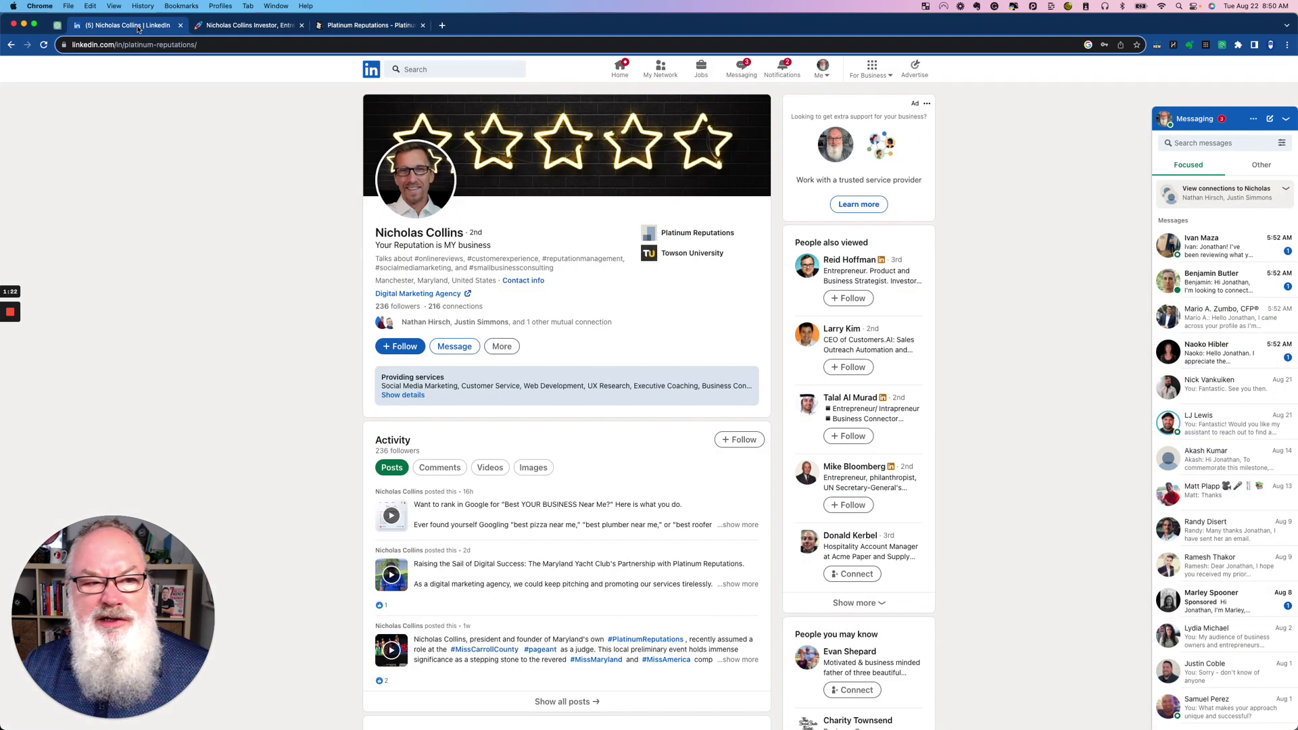
click(220, 26)
click(330, 28)
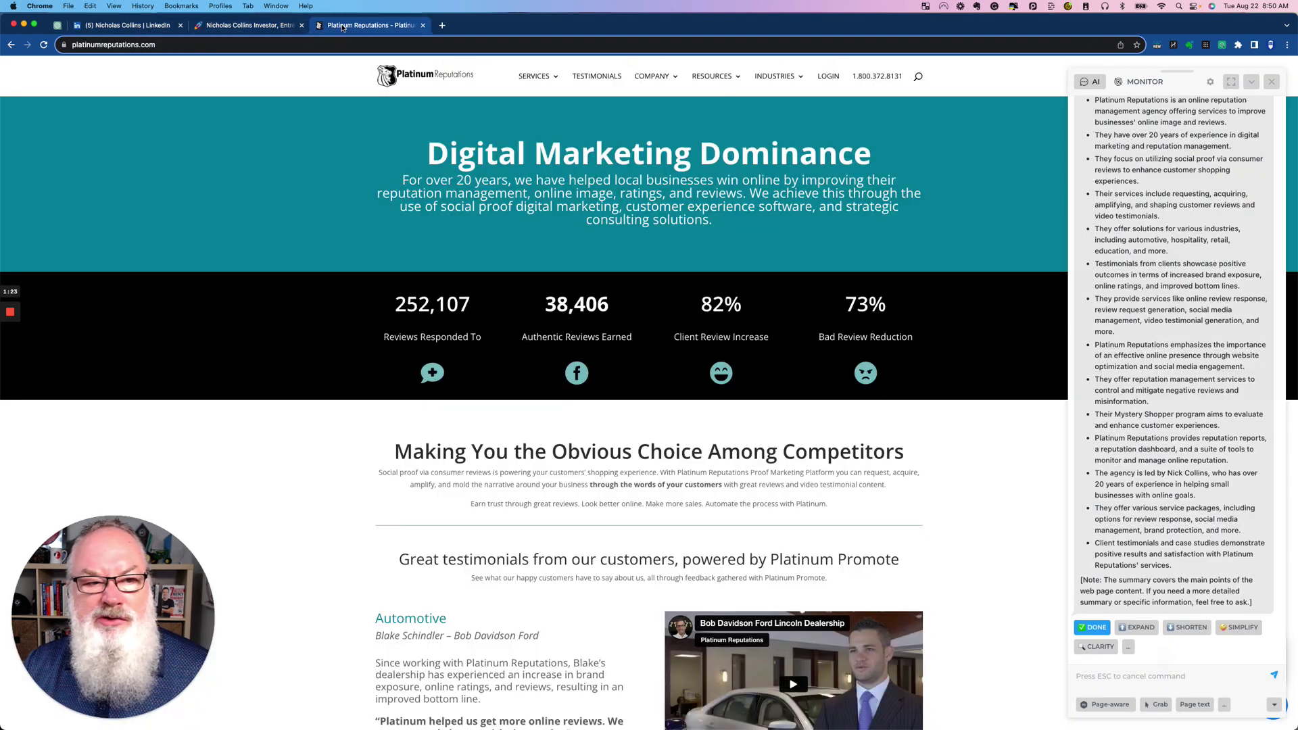
Review the pasted three-summary prompt in ChatGPT and send it to GPT-4 for 20 interview questions
click(56, 26)
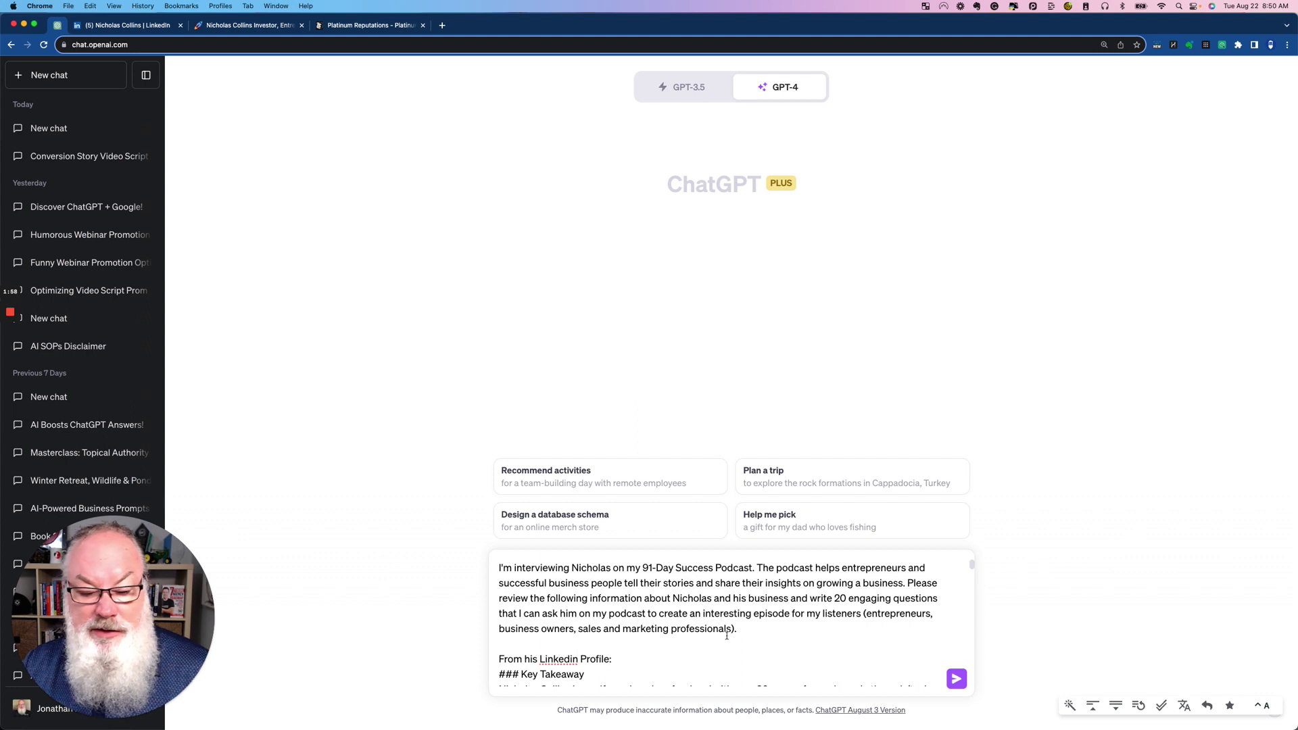
scroll(667, 624, down, 1)
scroll(667, 625, down, 3)
scroll(613, 604, down, 1)
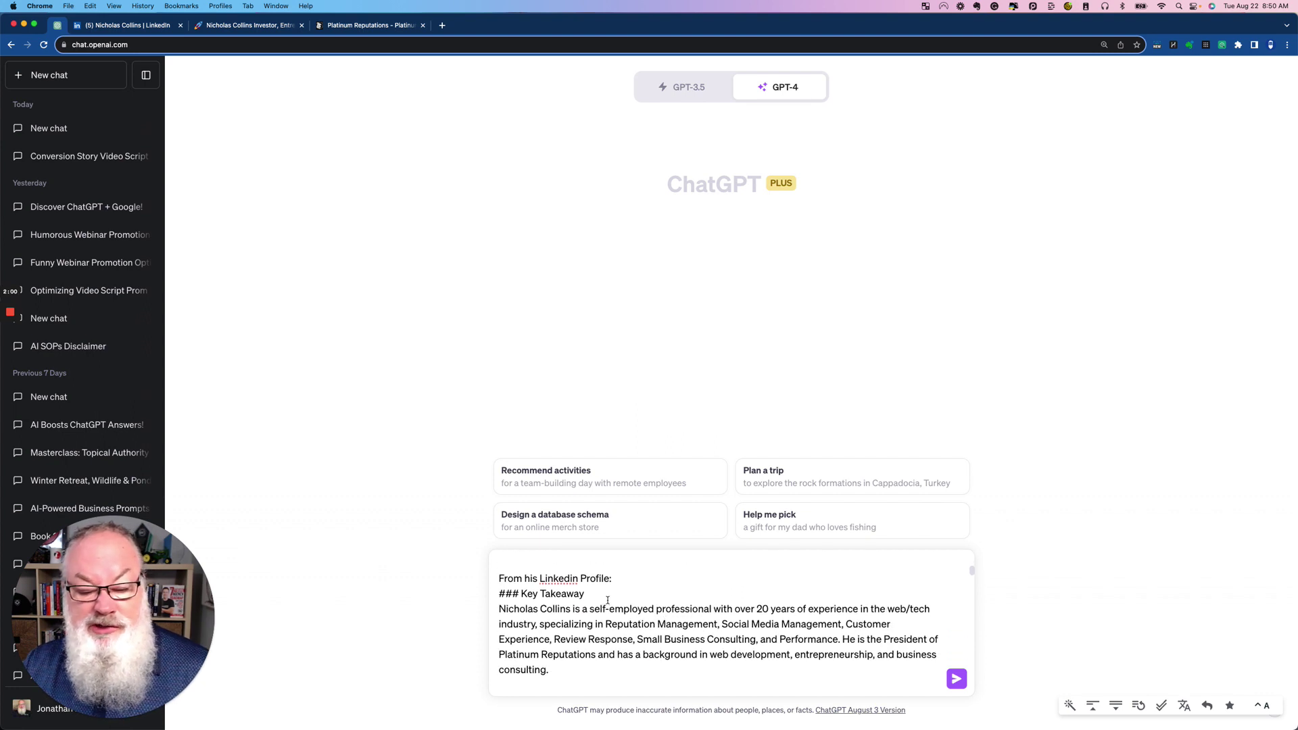
scroll(608, 600, down, 2)
scroll(608, 601, down, 3)
scroll(608, 600, down, 1)
scroll(608, 601, down, 2)
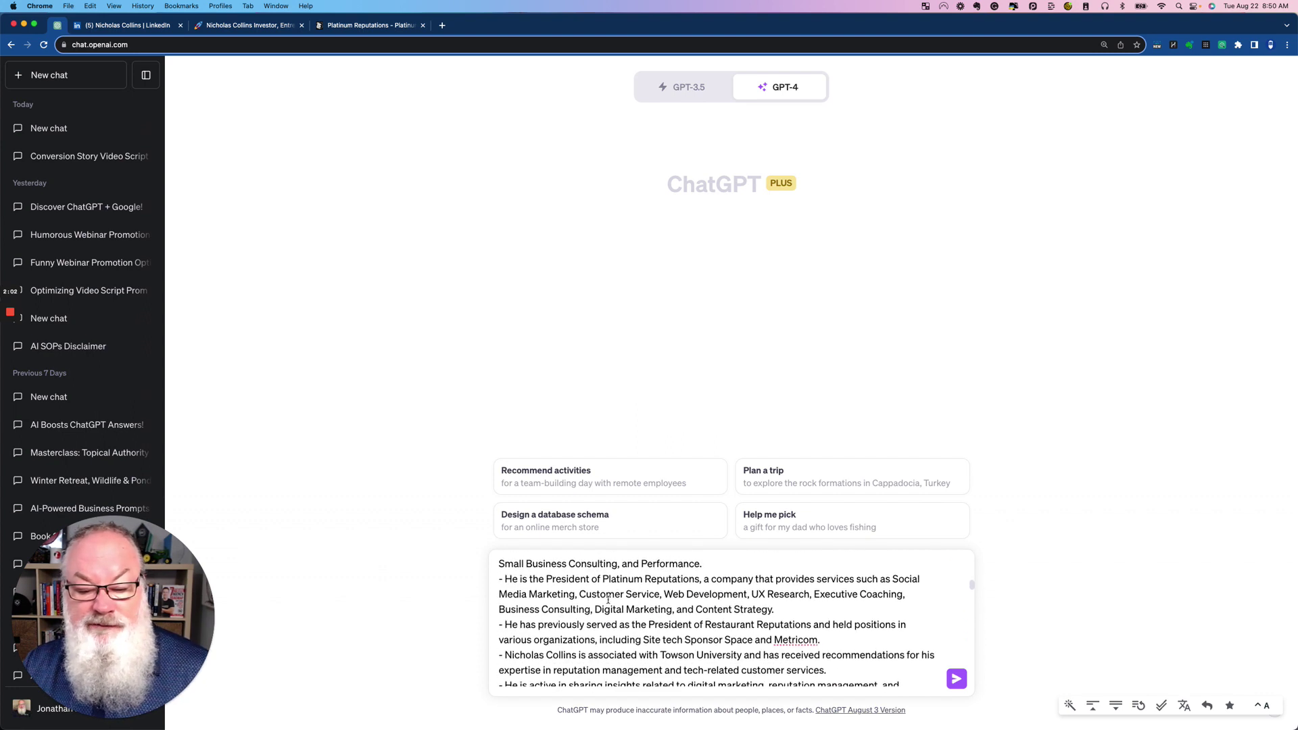
scroll(608, 600, down, 3)
scroll(608, 601, down, 2)
scroll(608, 601, down, 3)
scroll(608, 601, down, 3)
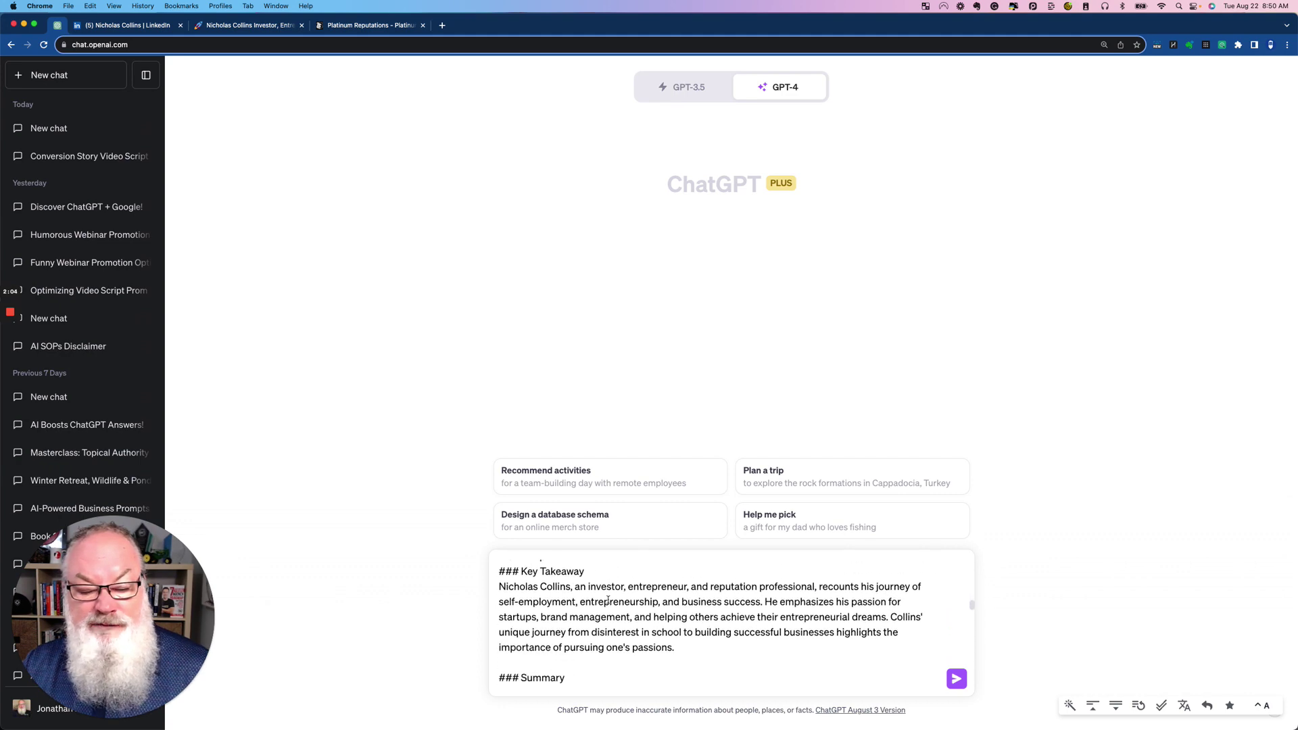
scroll(608, 600, down, 1)
scroll(608, 600, down, 5)
scroll(608, 600, down, 4)
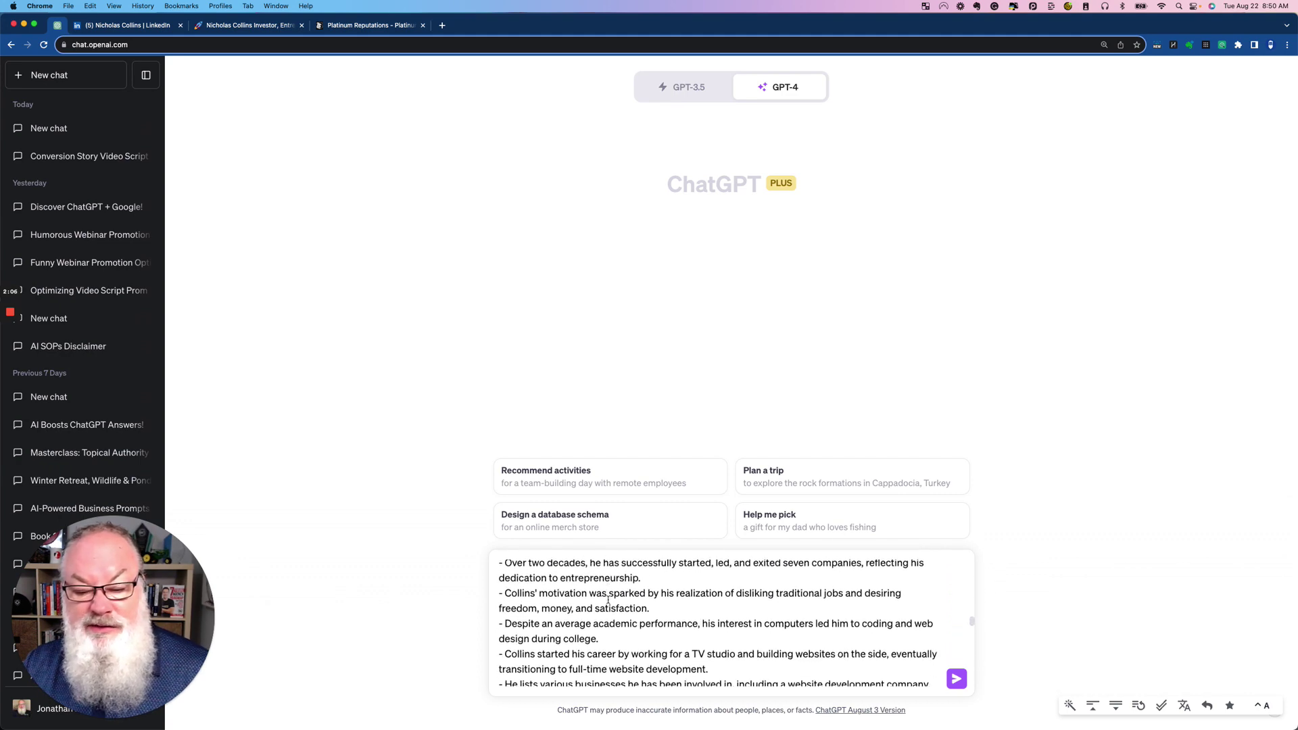
scroll(608, 601, down, 3)
scroll(608, 600, down, 3)
scroll(608, 600, down, 3)
scroll(607, 601, down, 3)
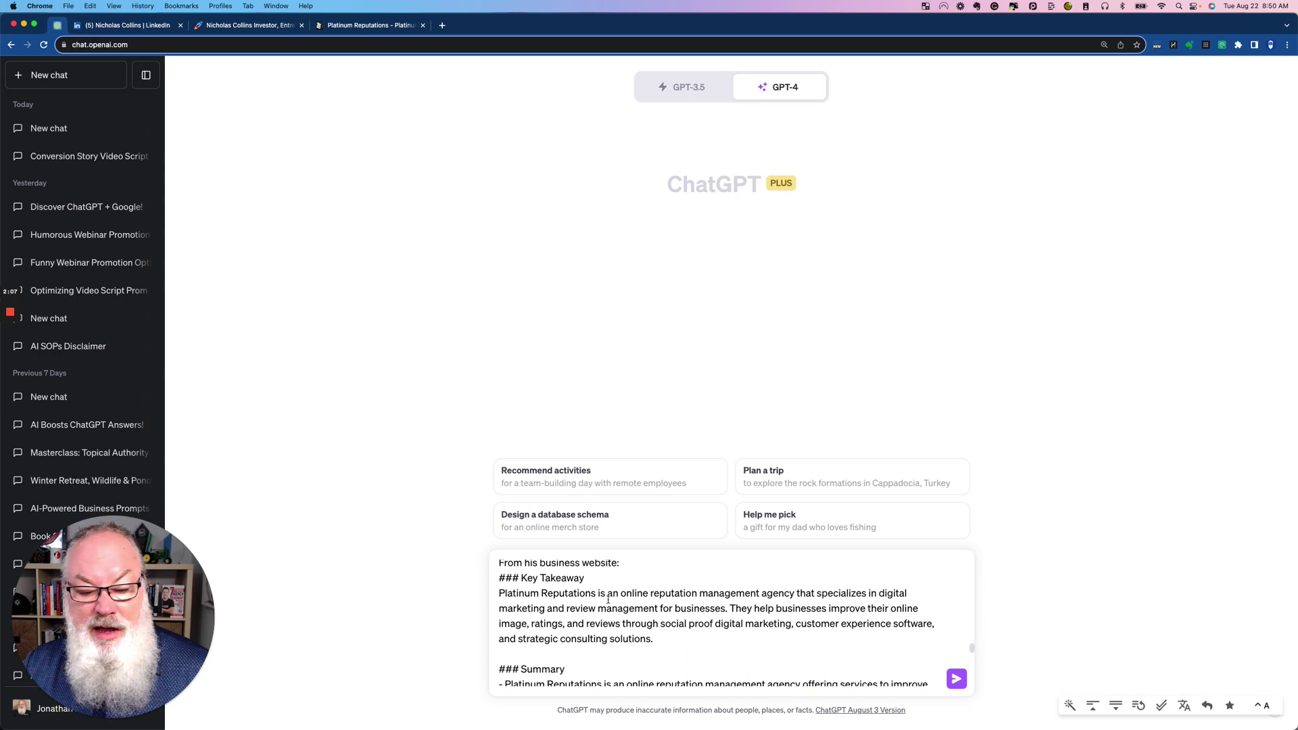
scroll(608, 600, down, 1)
scroll(608, 601, down, 2)
scroll(608, 601, down, 3)
scroll(608, 601, down, 2)
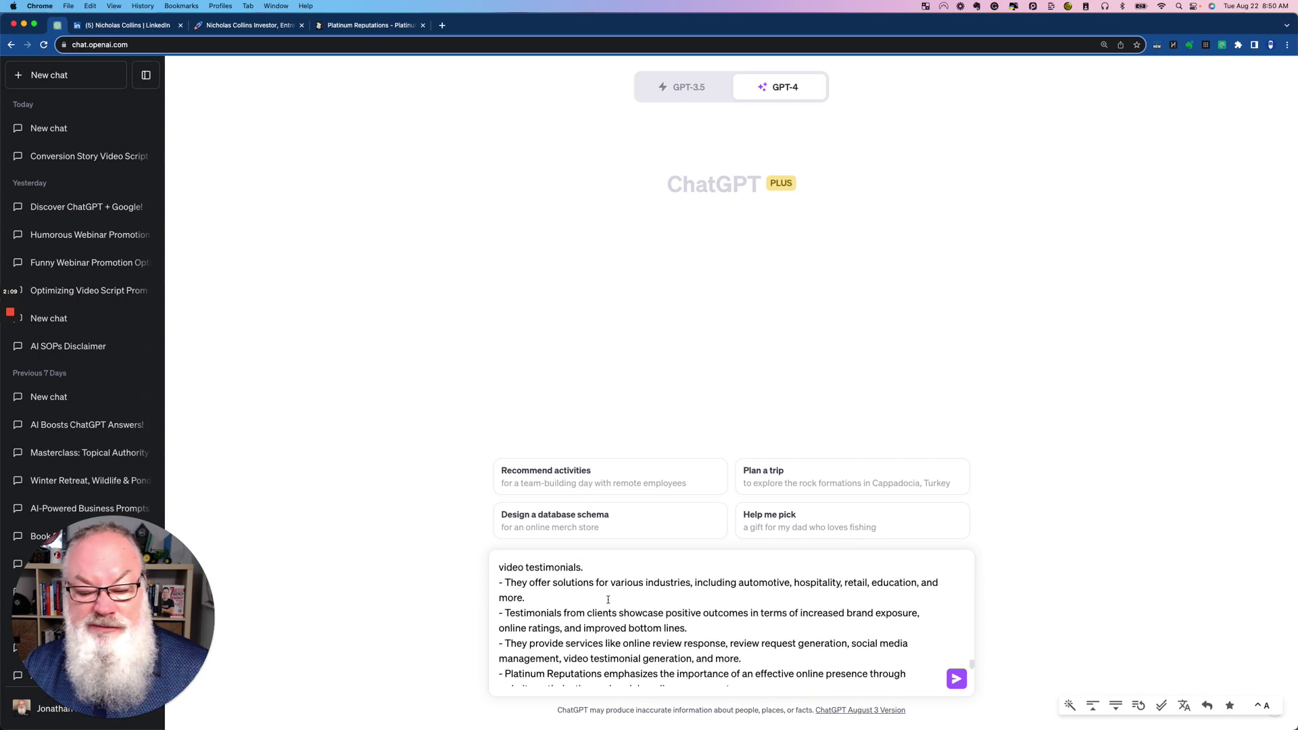
scroll(608, 601, down, 3)
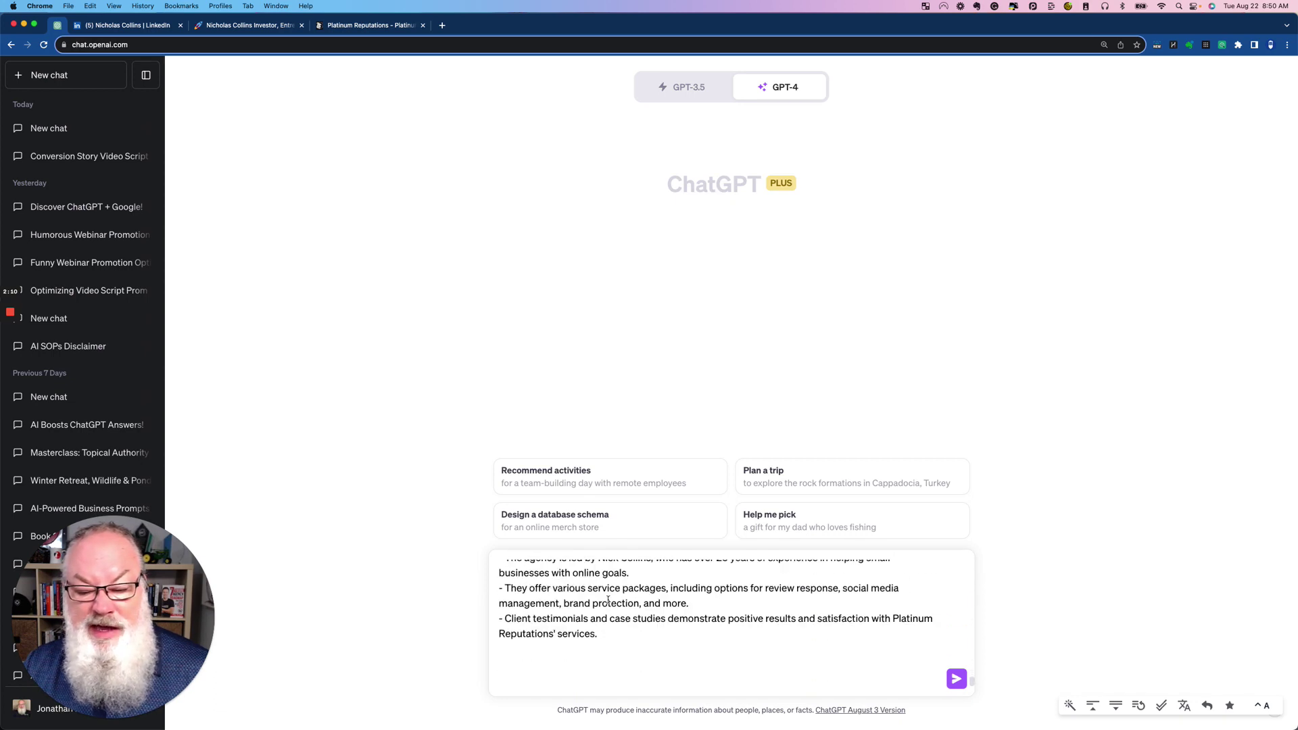
click(955, 682)
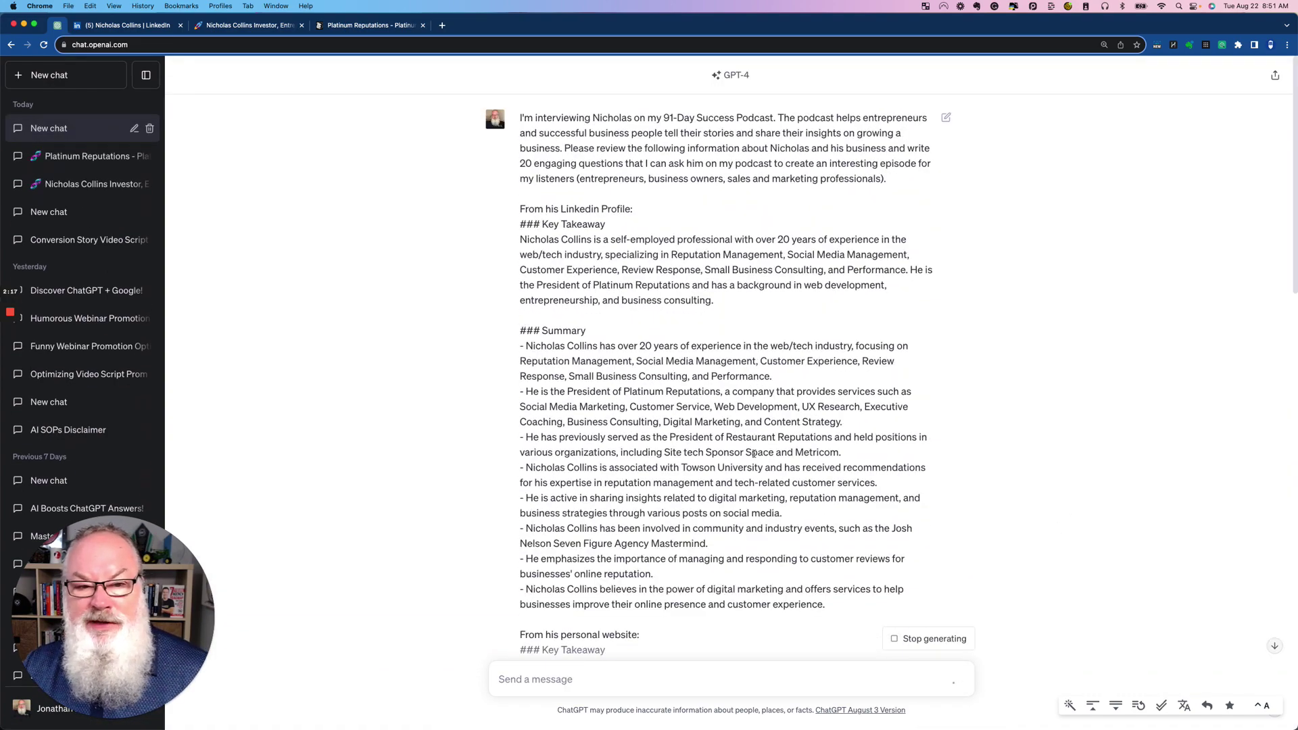
Follow GPT-4's reply down the chat until all 20 questions and the closing note appear
scroll(754, 455, down, 3)
scroll(754, 455, down, 5)
scroll(754, 455, down, 5)
scroll(754, 455, down, 2)
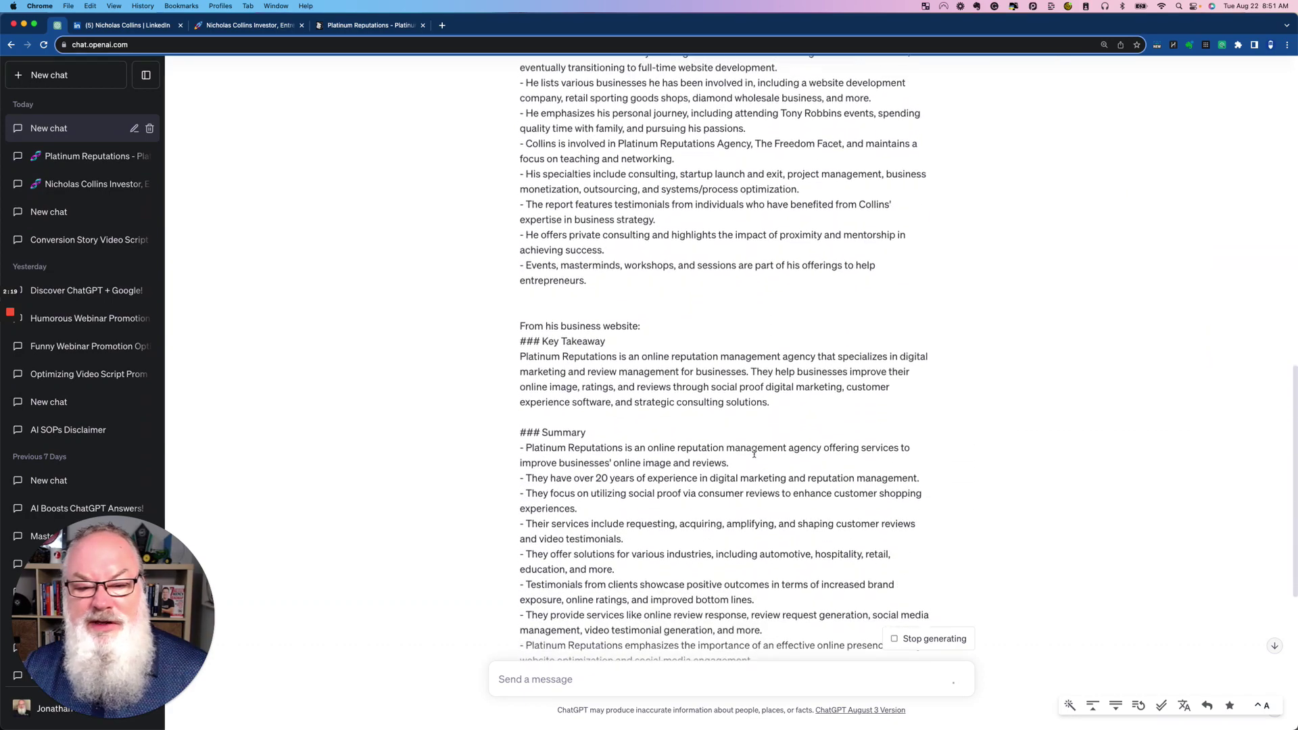
scroll(754, 455, down, 5)
scroll(754, 455, down, 2)
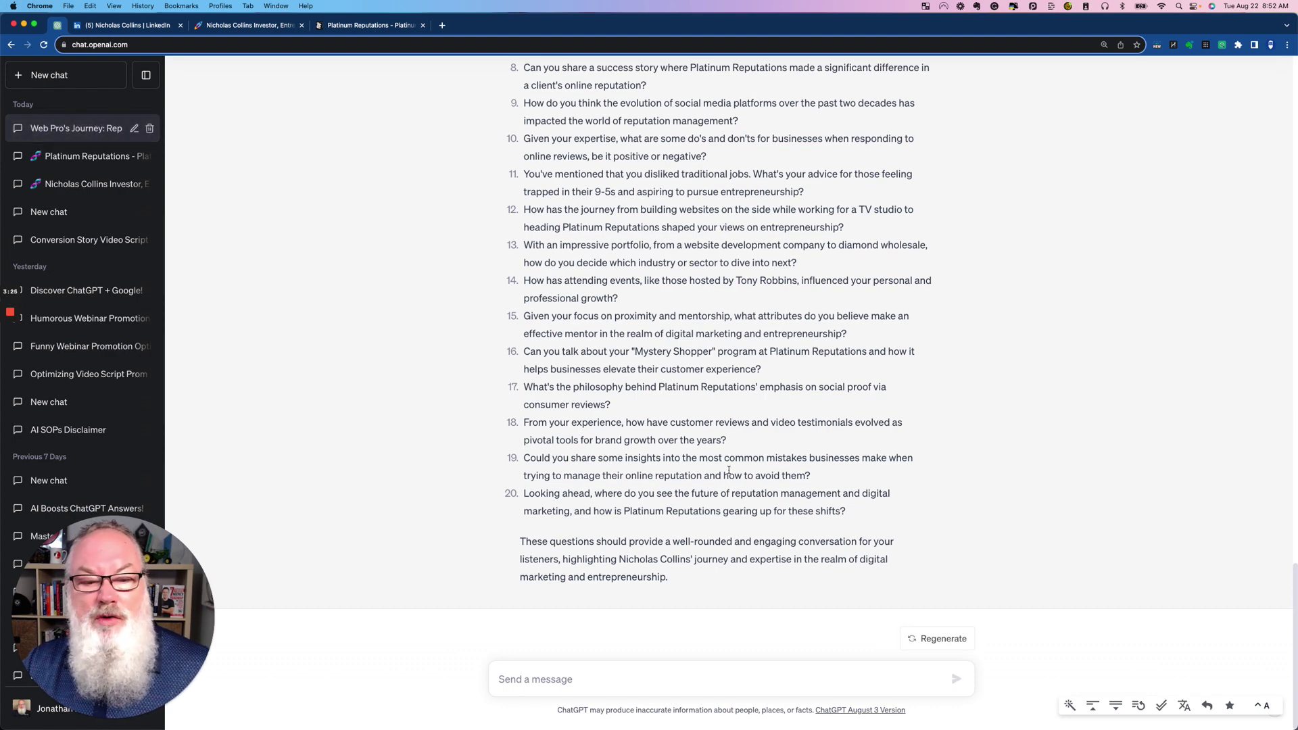
scroll(672, 451, up, 1)
scroll(672, 449, up, 2)
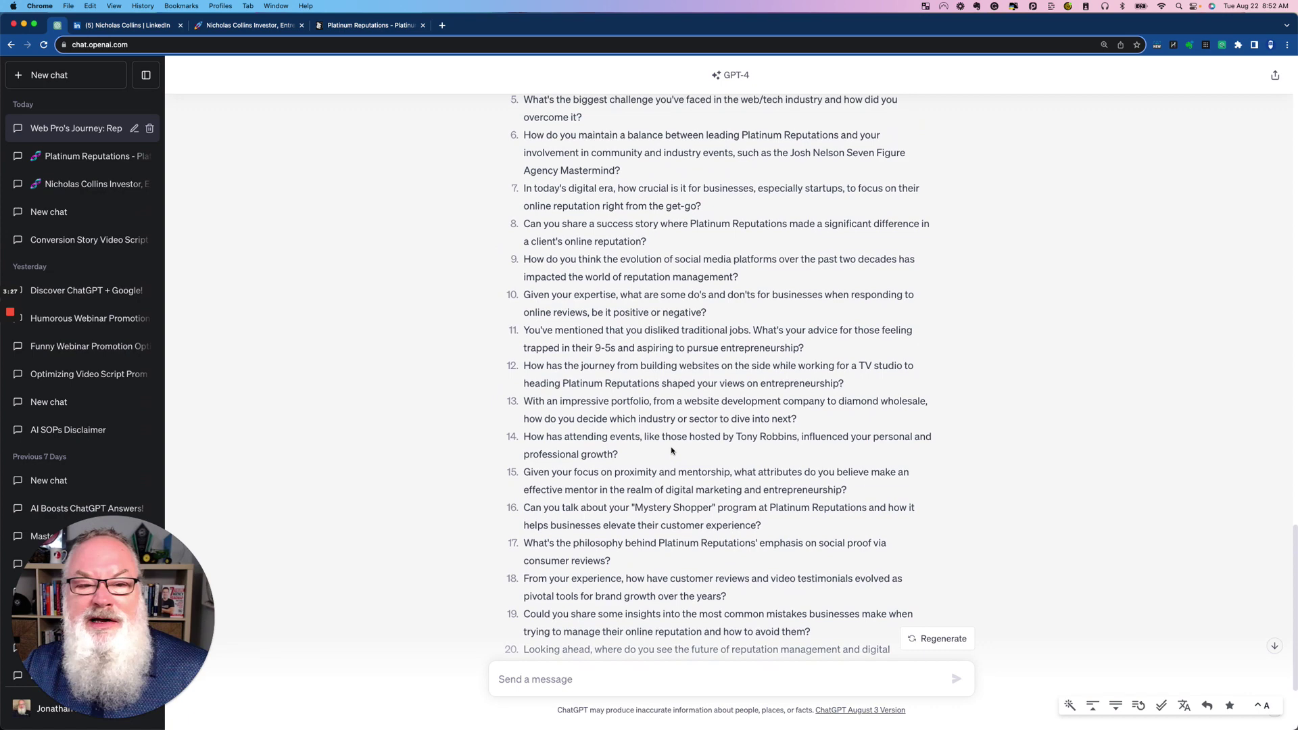
scroll(671, 448, up, 2)
scroll(672, 447, up, 1)
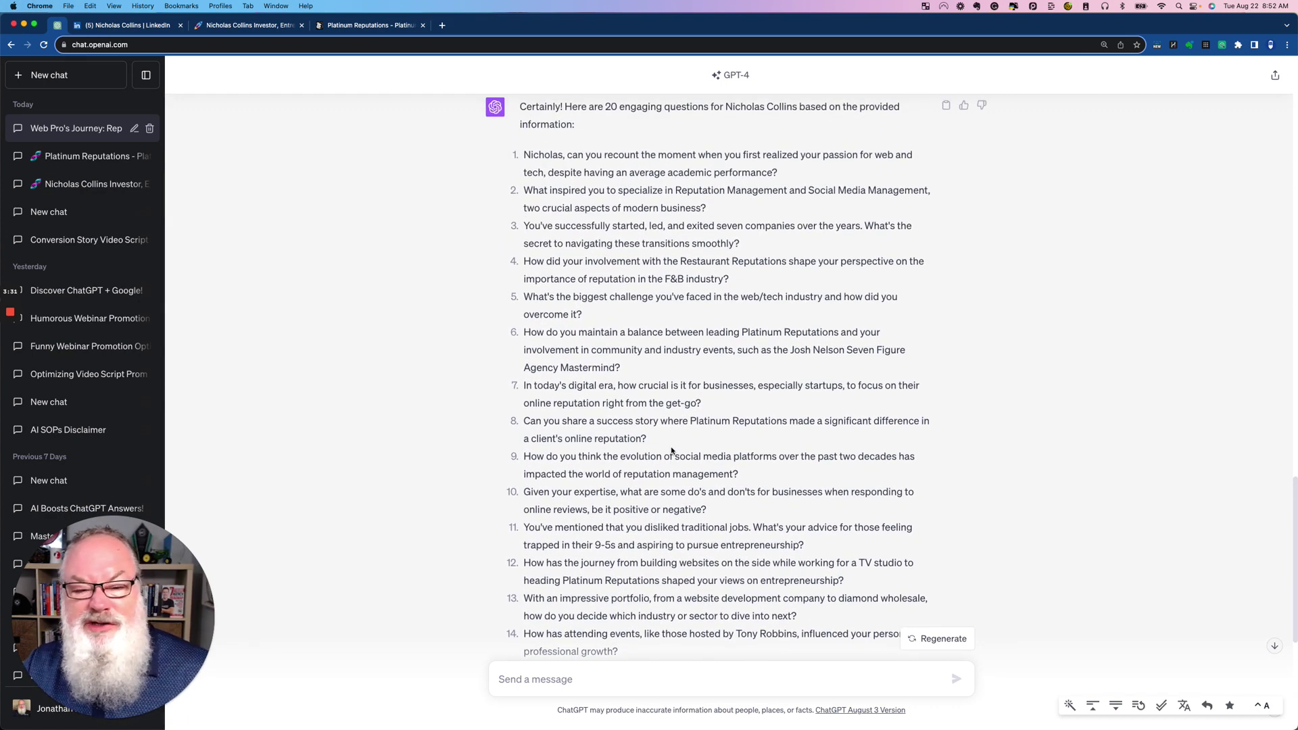
scroll(672, 451, down, 1)
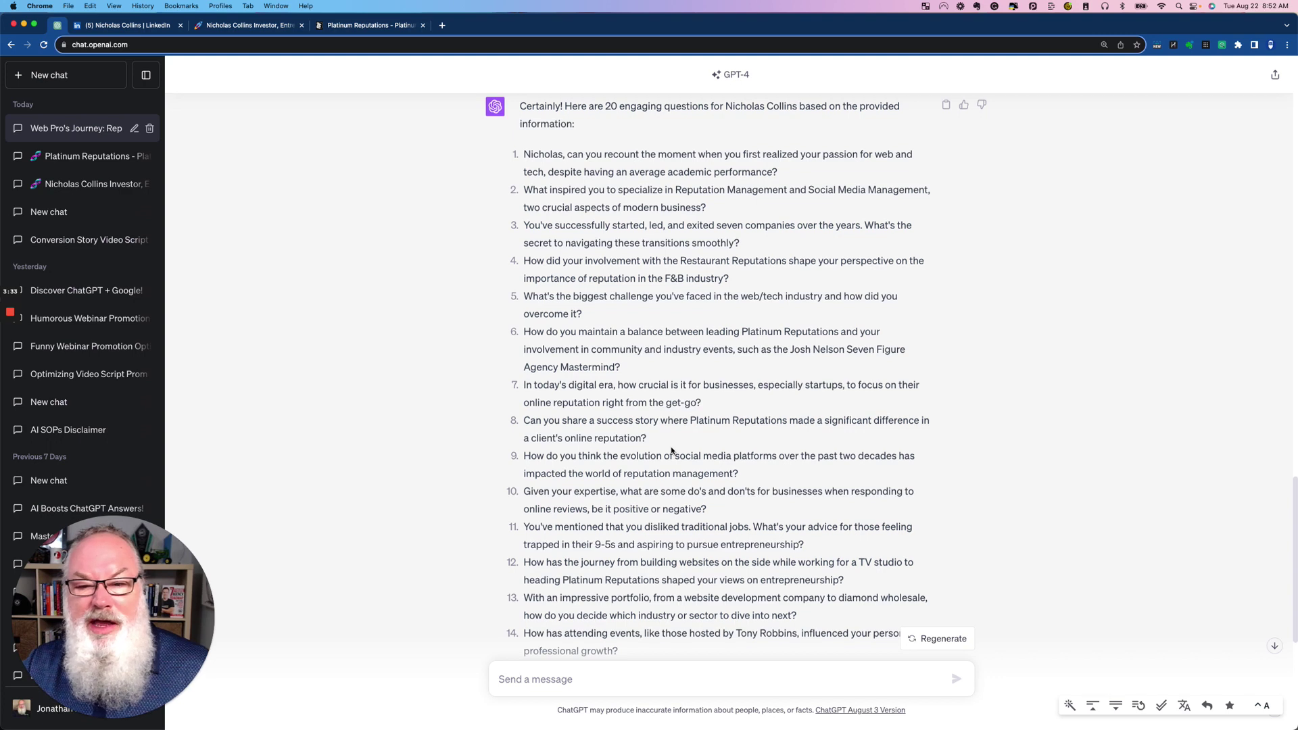
scroll(672, 451, down, 2)
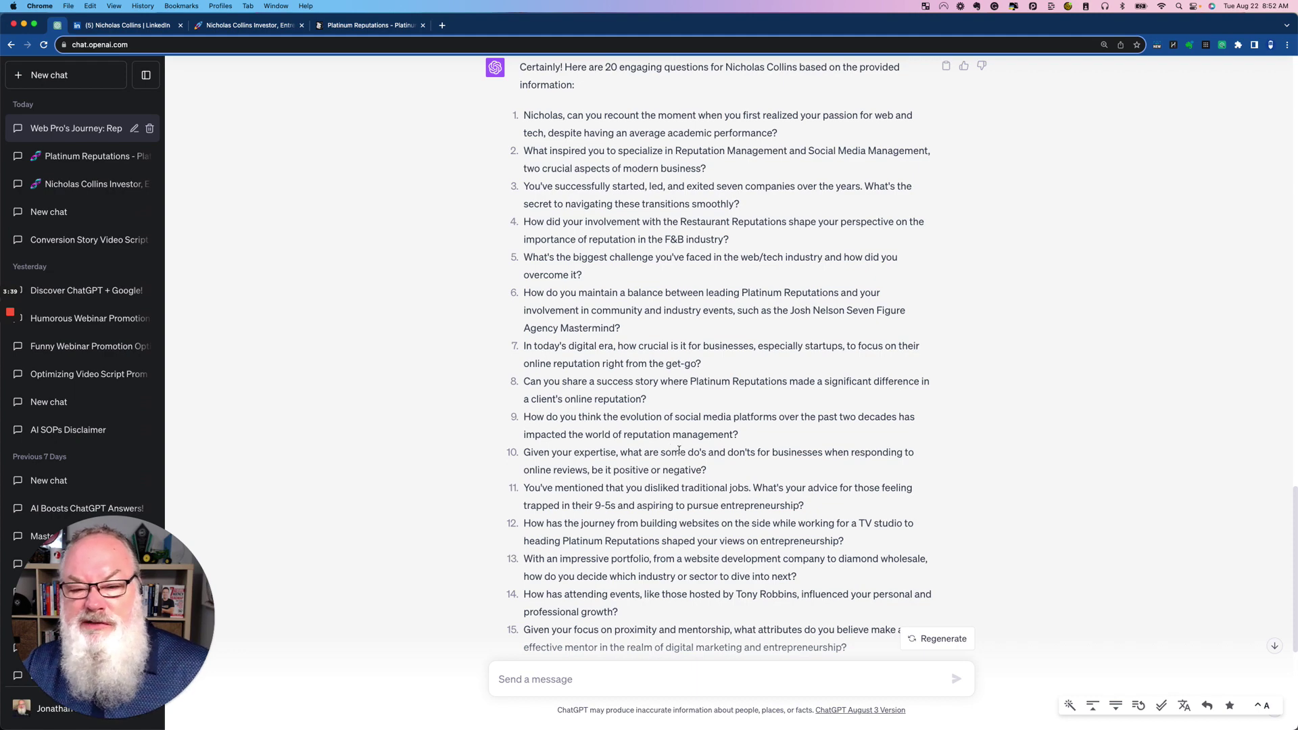
scroll(678, 447, down, 3)
scroll(678, 447, down, 2)
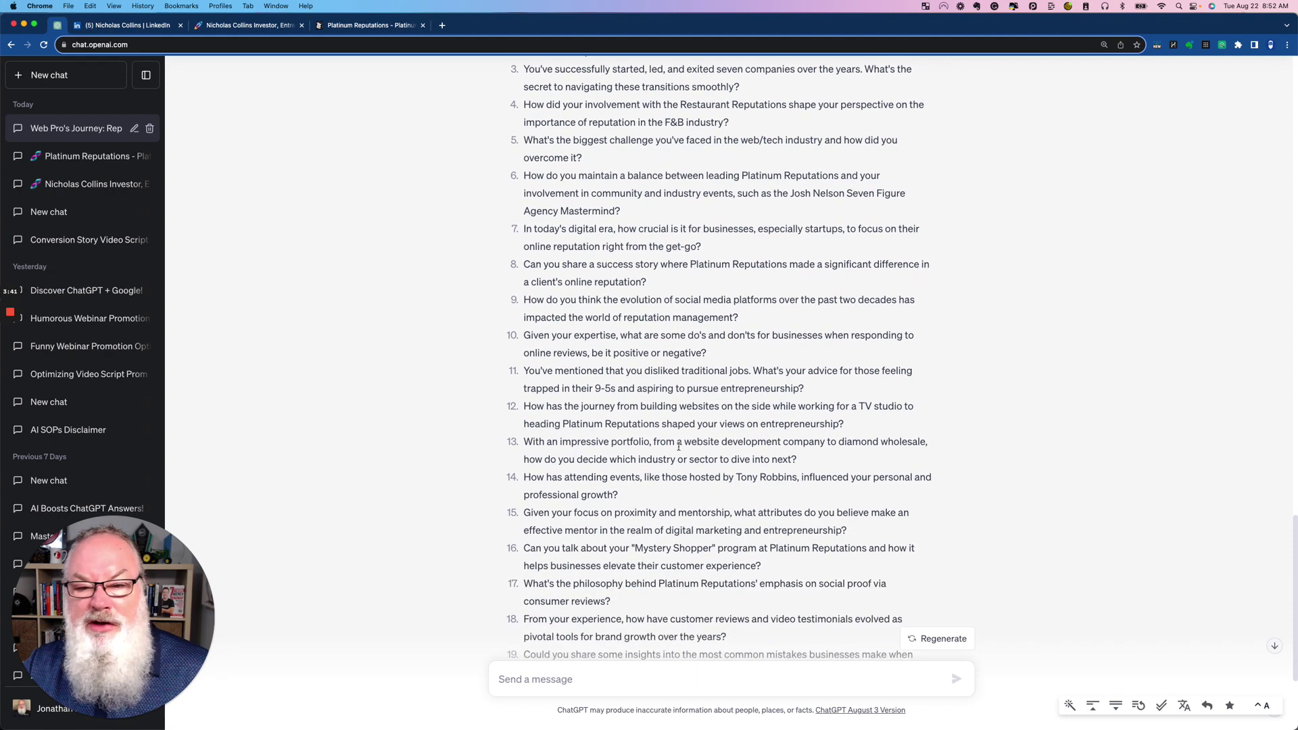
scroll(680, 450, down, 2)
scroll(680, 450, down, 1)
scroll(679, 449, down, 1)
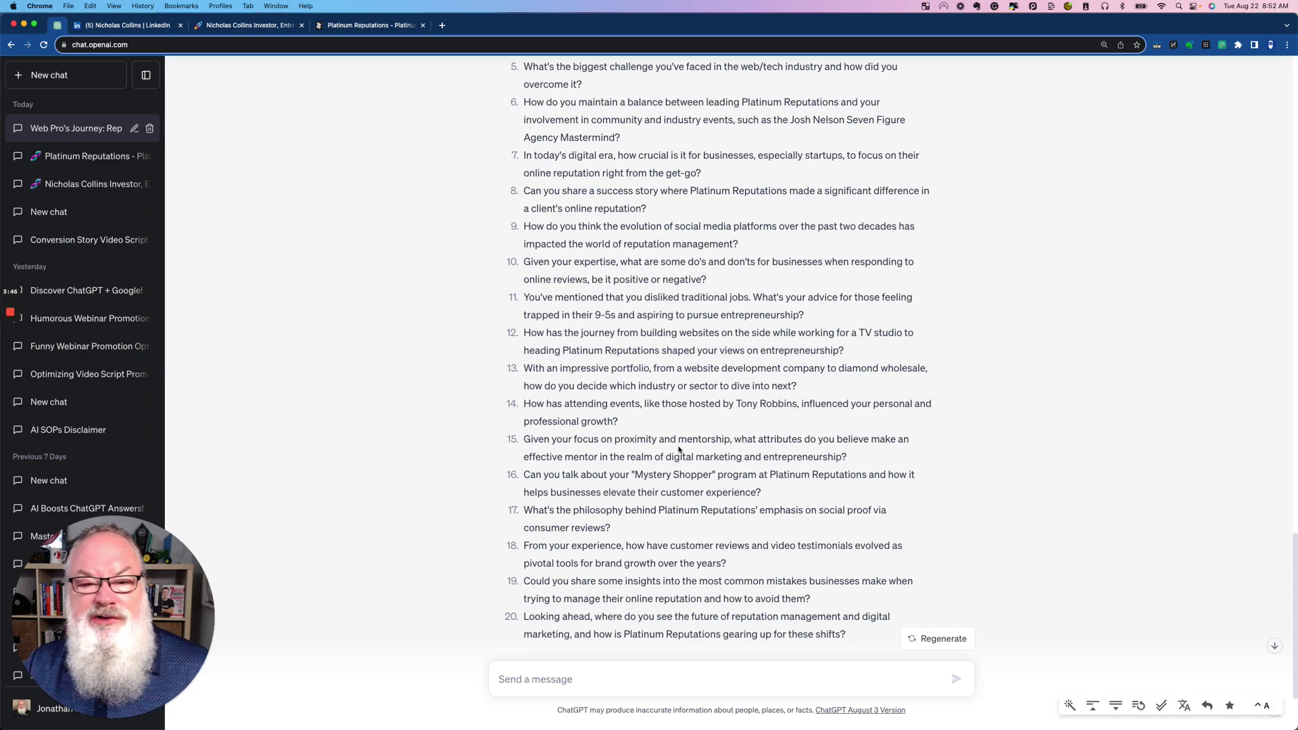
scroll(679, 450, down, 1)
scroll(680, 450, down, 1)
scroll(680, 450, down, 2)
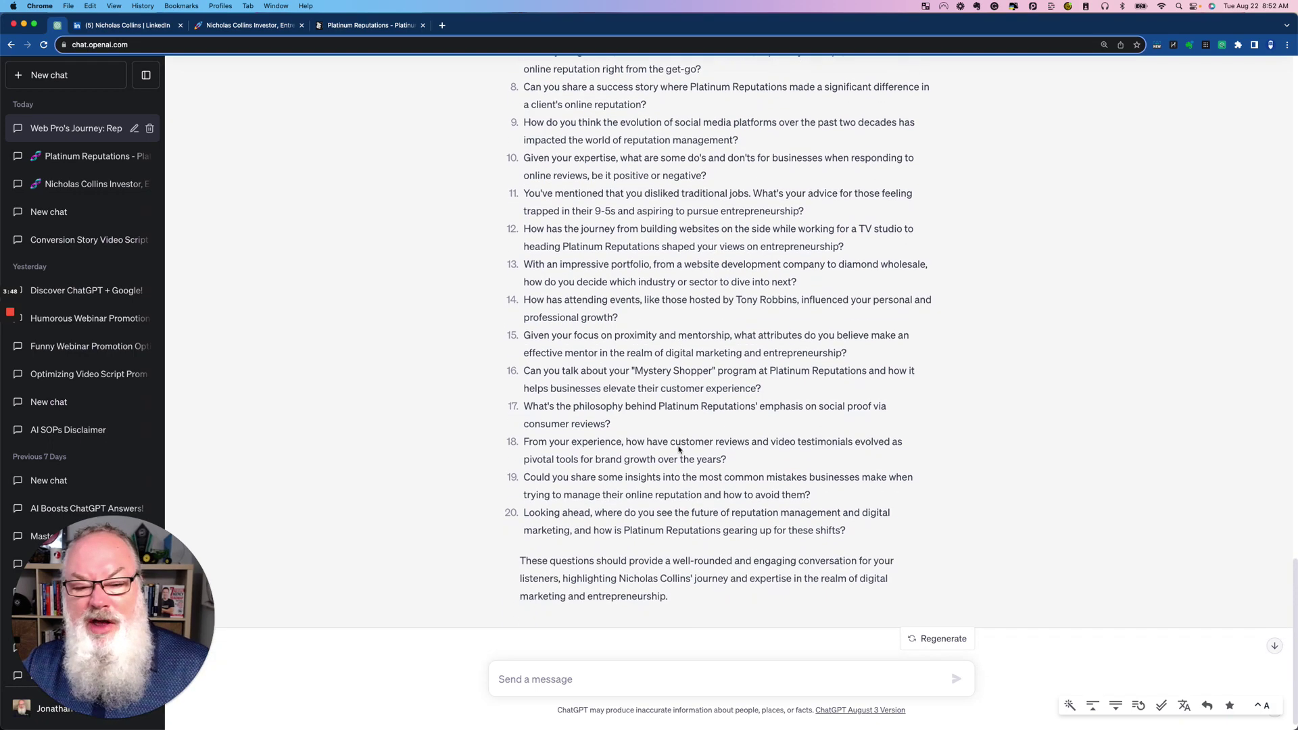